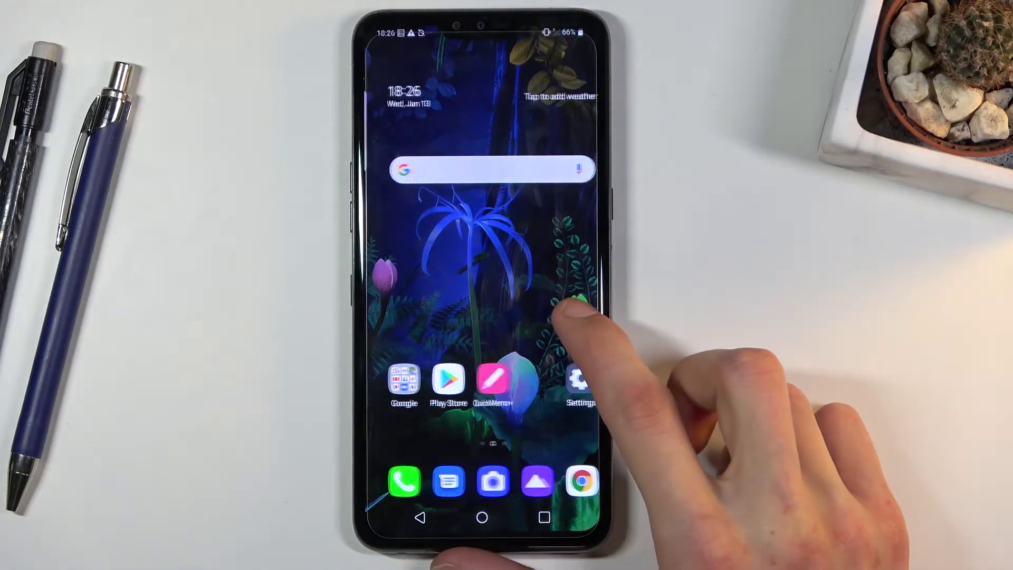
Open Settings and screenshot its main category list with Power plus Volume Down
click(569, 380)
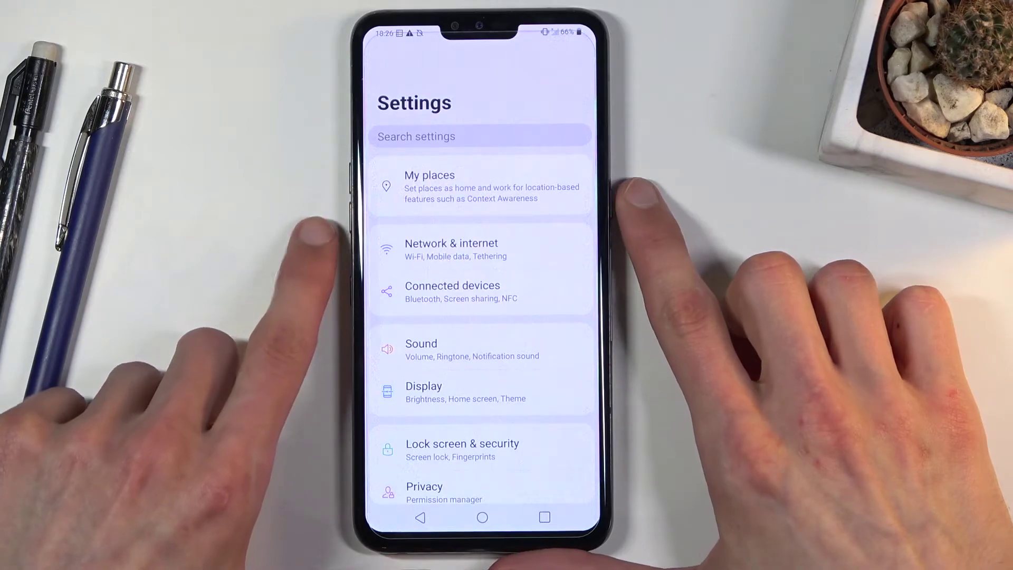
key(XF86PowerOff+XF86AudioLowerVolume)
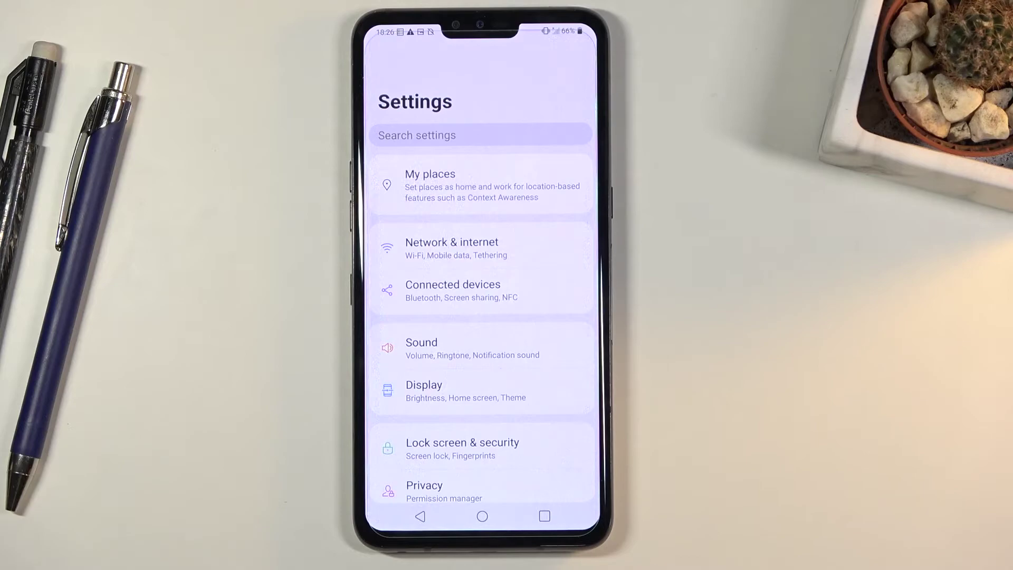
click(482, 516)
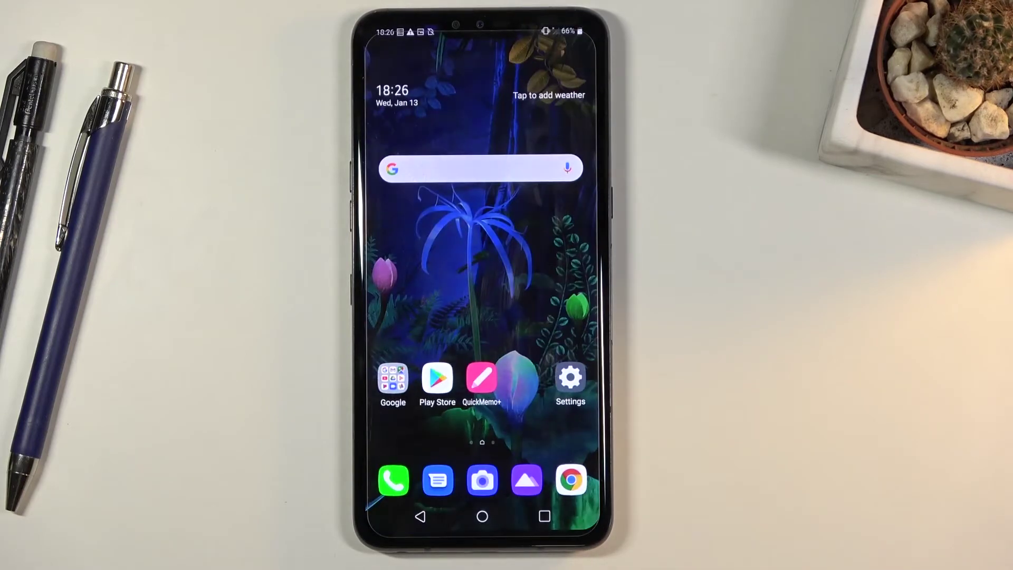
click(526, 480)
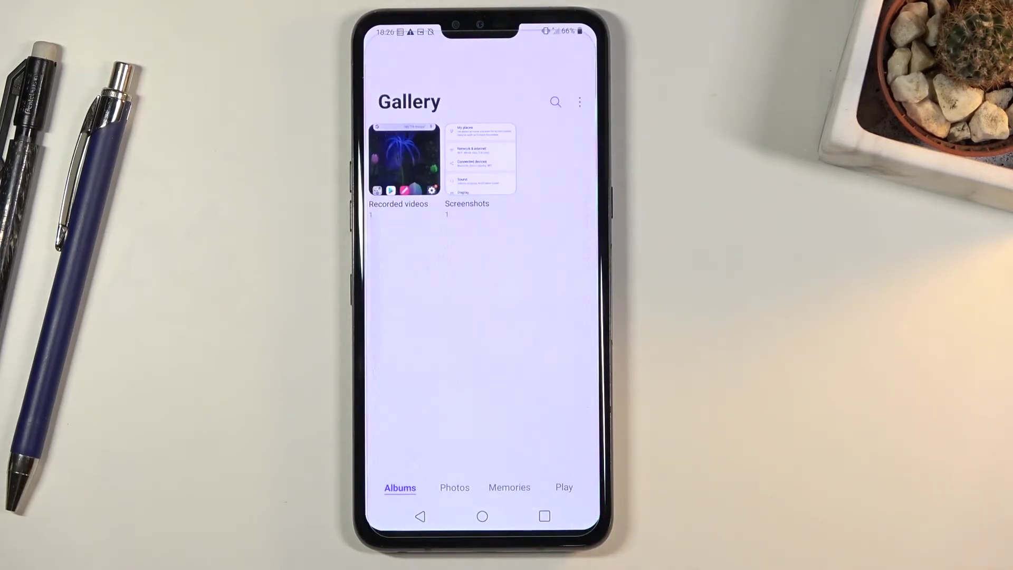
click(487, 167)
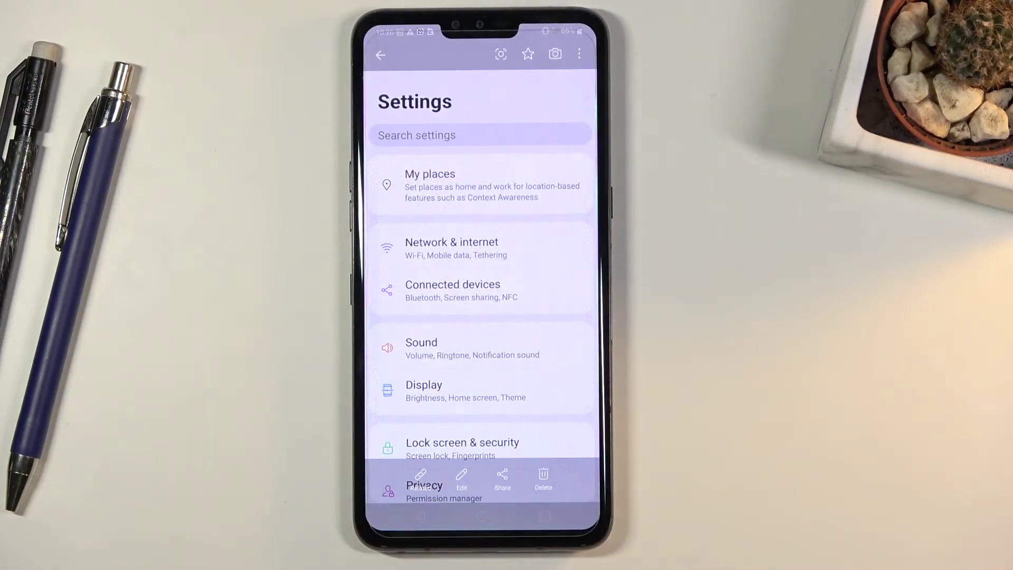
click(482, 516)
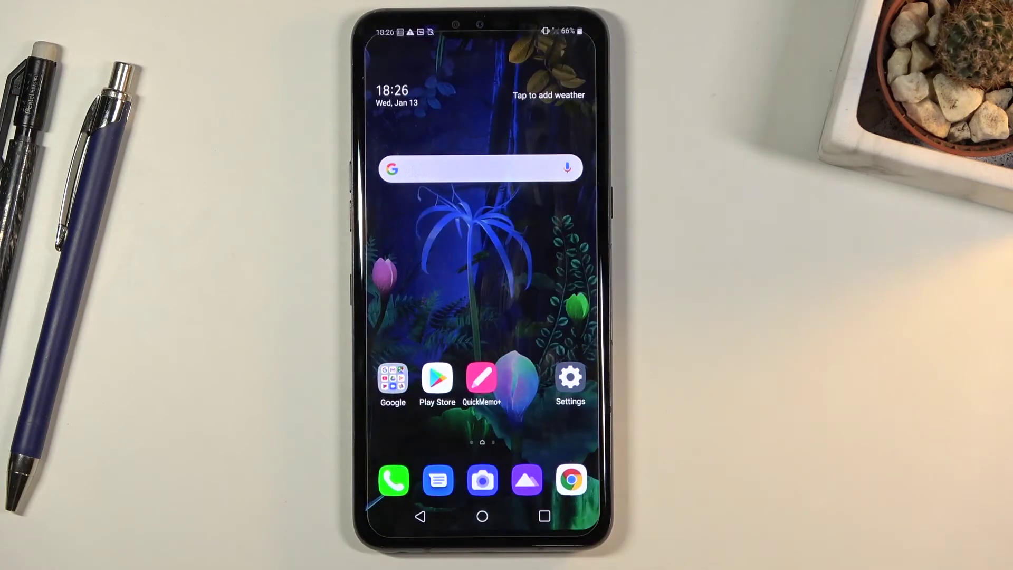